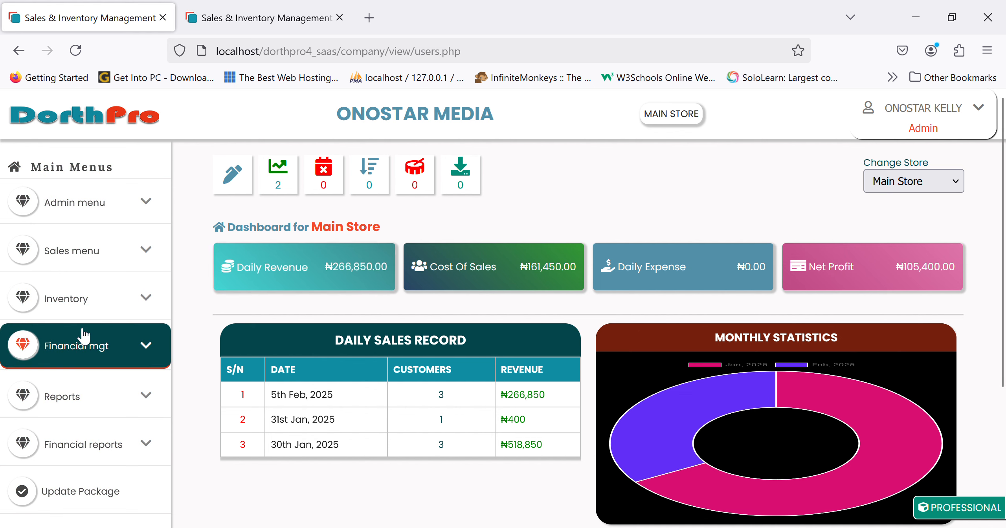
- Start a daily expense dated 05/02/2025 with the RENT & UTILITY expense head and an amount of 10000
left_click(80, 351)
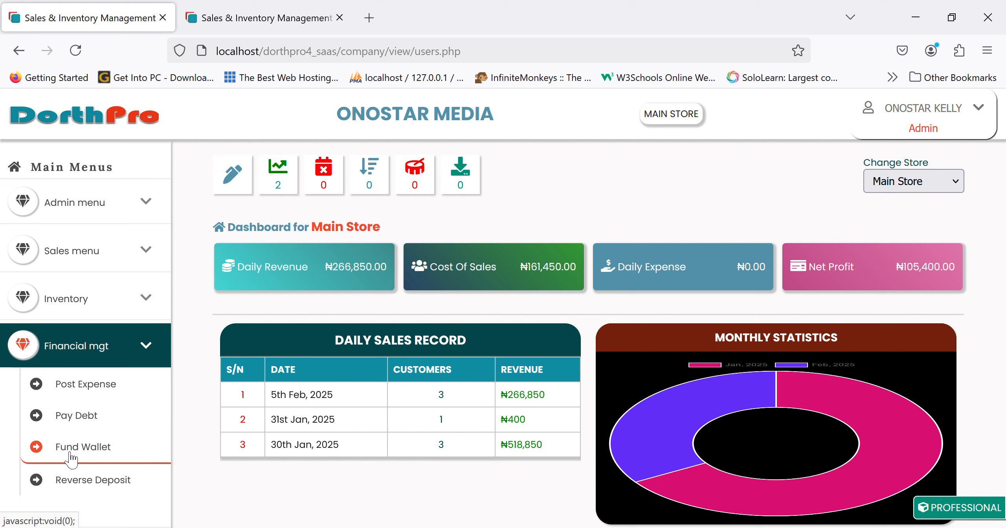
left_click(105, 398)
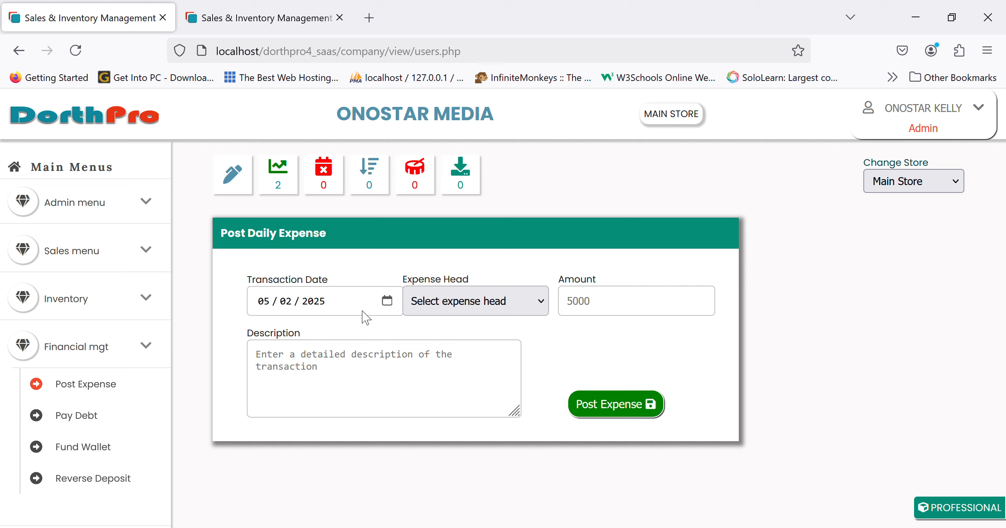
left_click(387, 303)
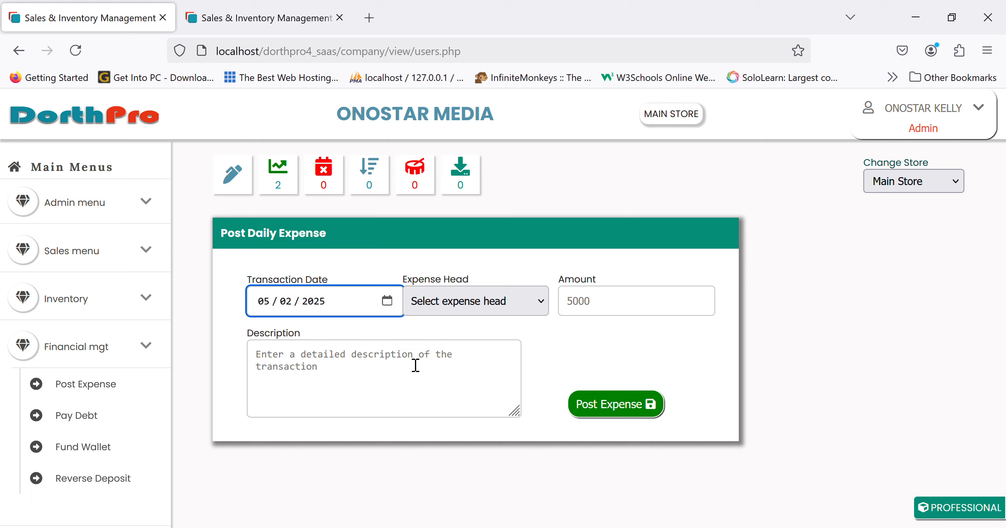
left_click(399, 335)
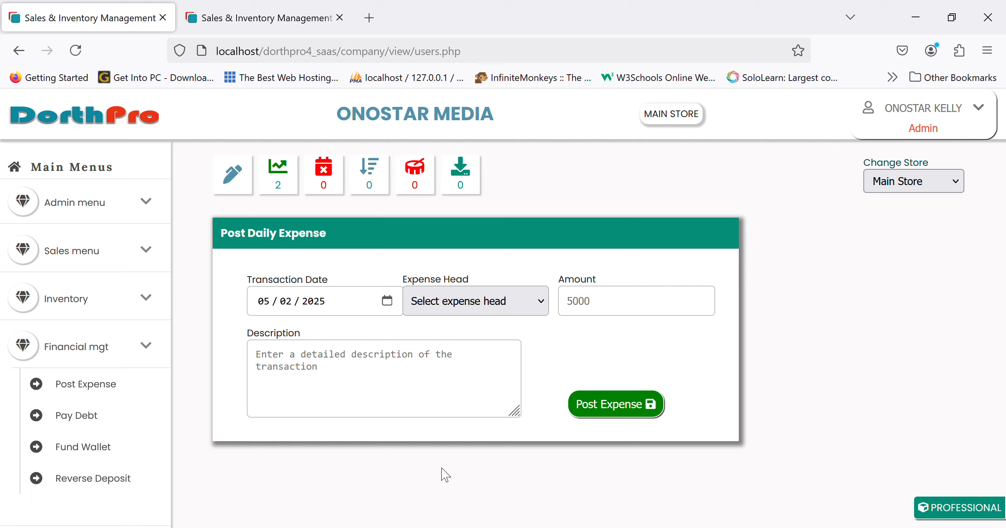
left_click(474, 342)
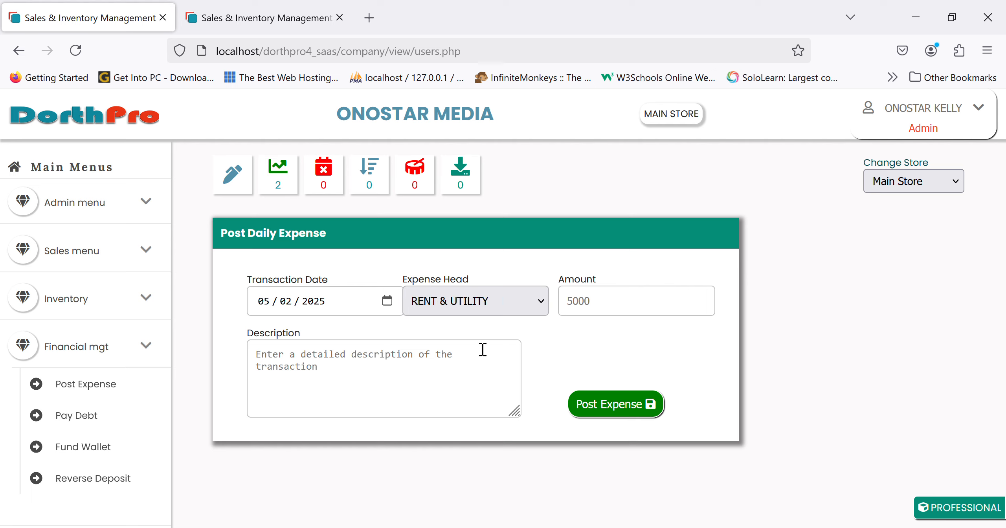
left_click(584, 309)
type("10000")
- Describe the expense as "Payment for electricity tariff for septemeber" and post it
left_click(473, 375)
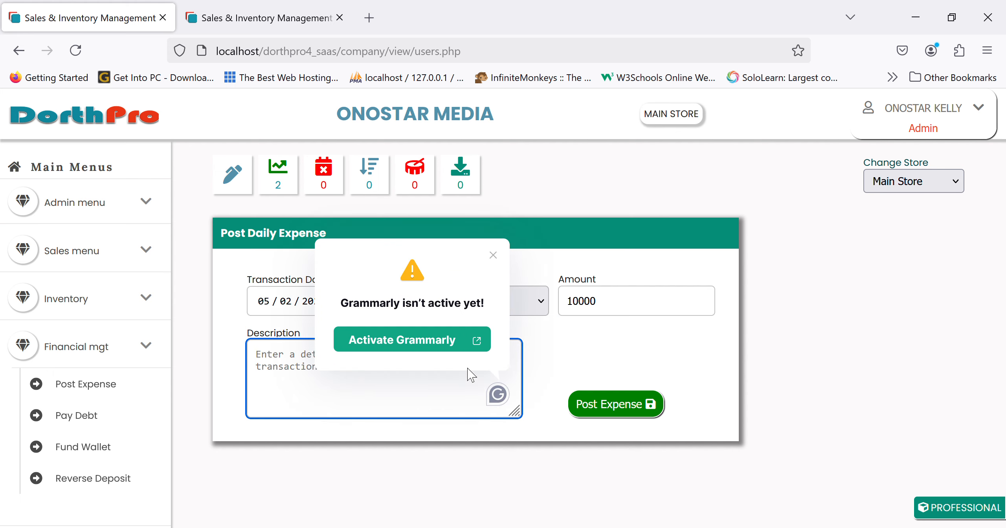
left_click(493, 255)
left_click(426, 393)
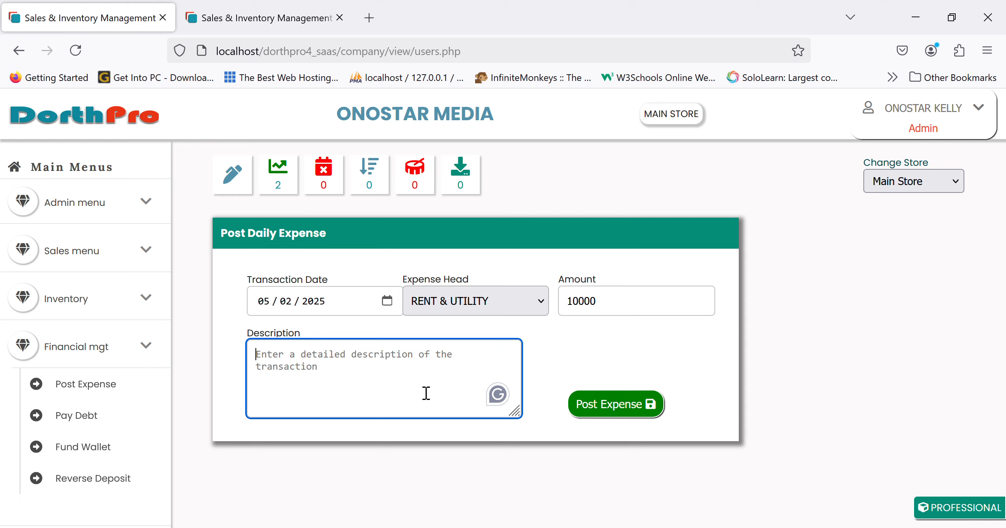
type("Payment for ")
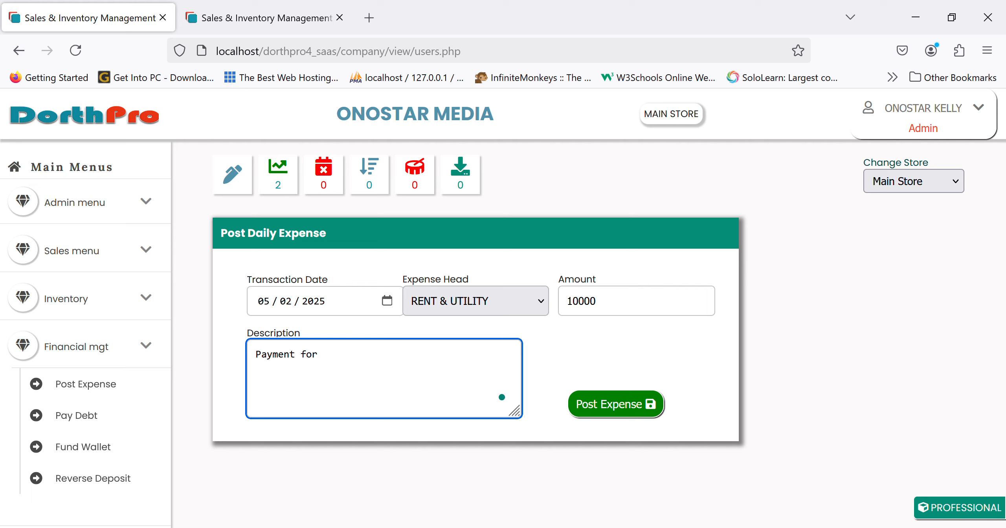
type("ph")
type("c")
key("BackSpace")
key("BackSpace")
key("BackSpace")
key("BackSpace")
type("electricity tariff for ")
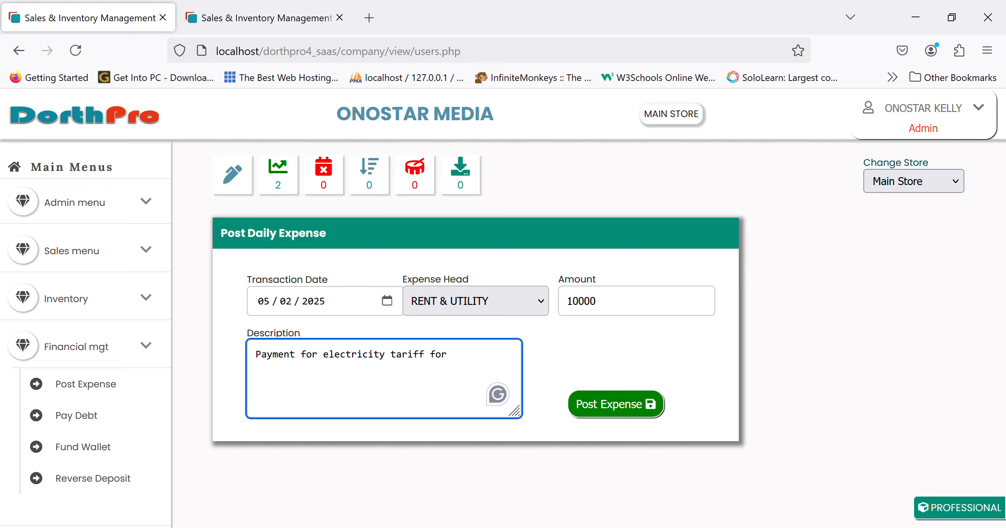
type("septemeber")
left_click(615, 407)
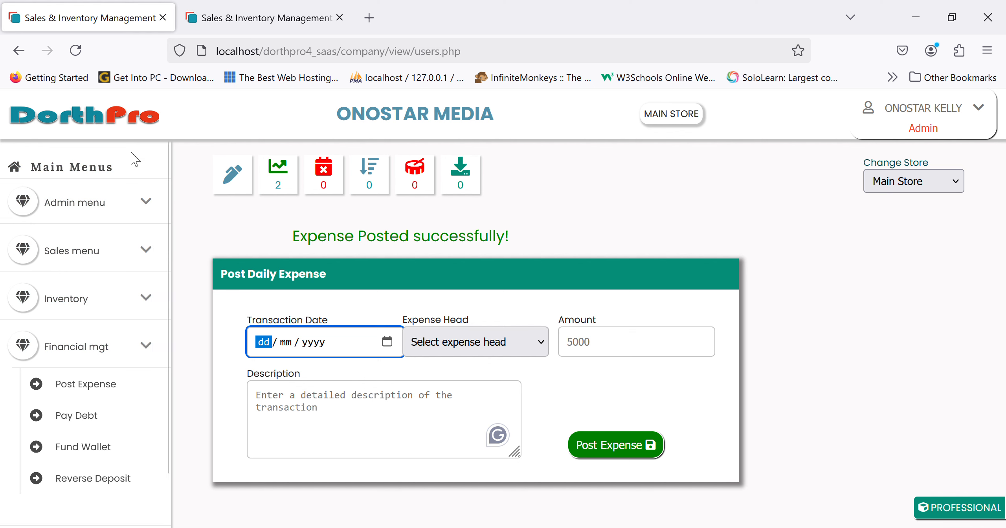
- Review today's expense report from the dashboard's daily expense figure, and open the debtors list for debt payment
left_click(128, 137)
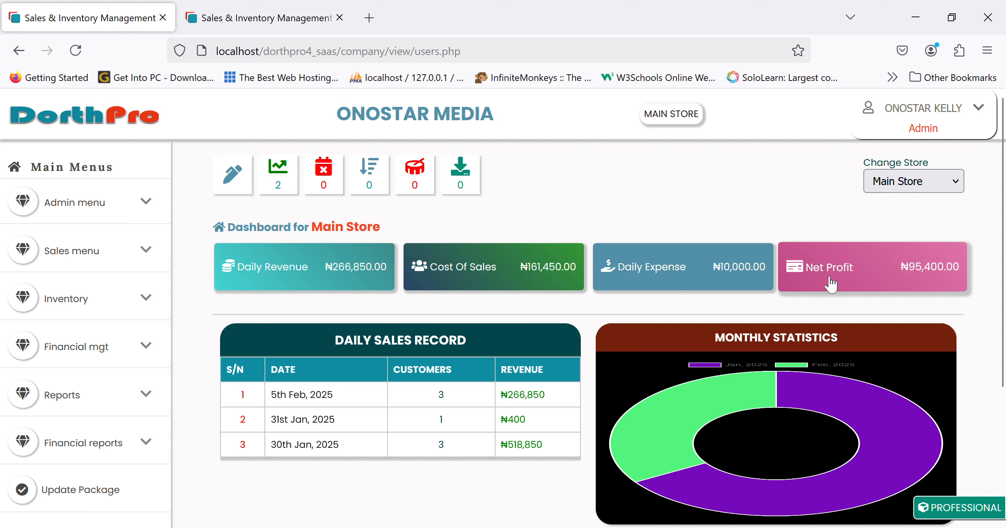
left_click(695, 279)
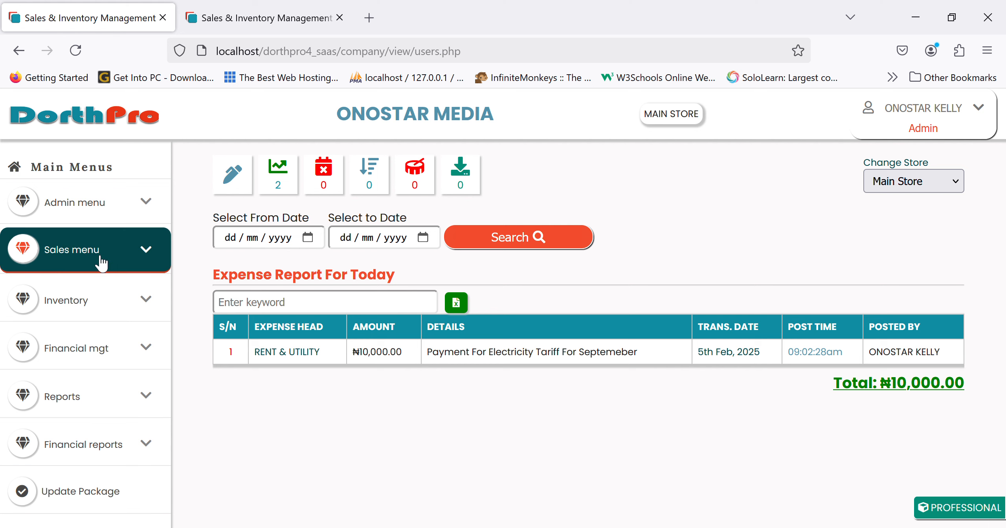
left_click(86, 345)
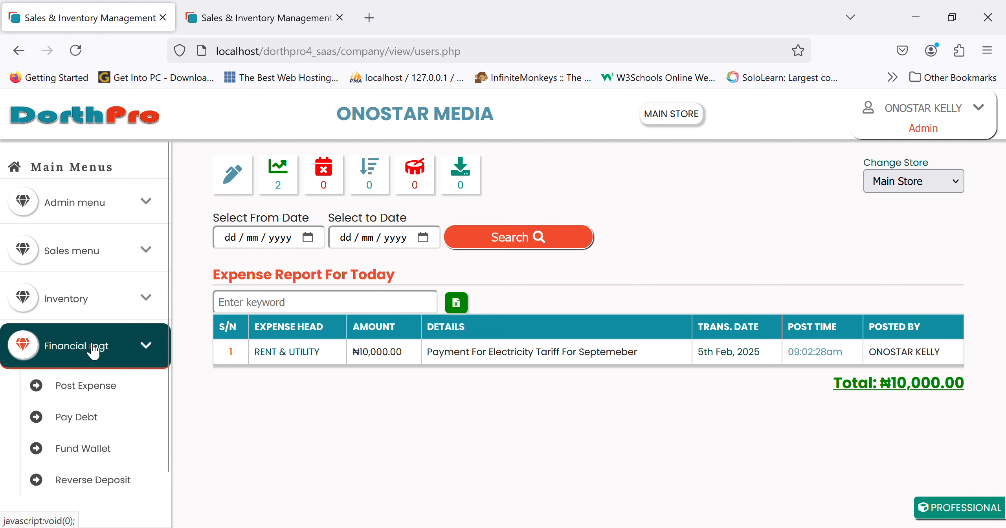
left_click(85, 419)
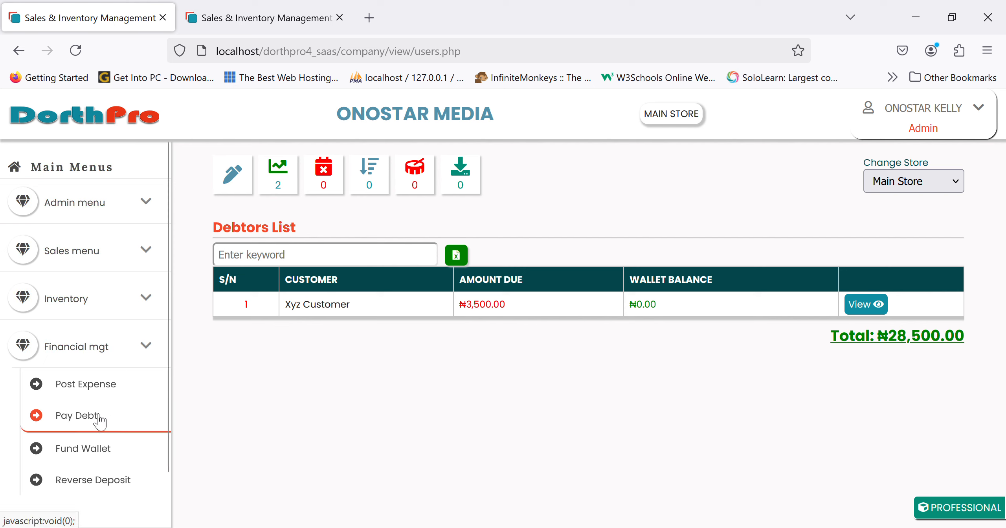
left_click(111, 454)
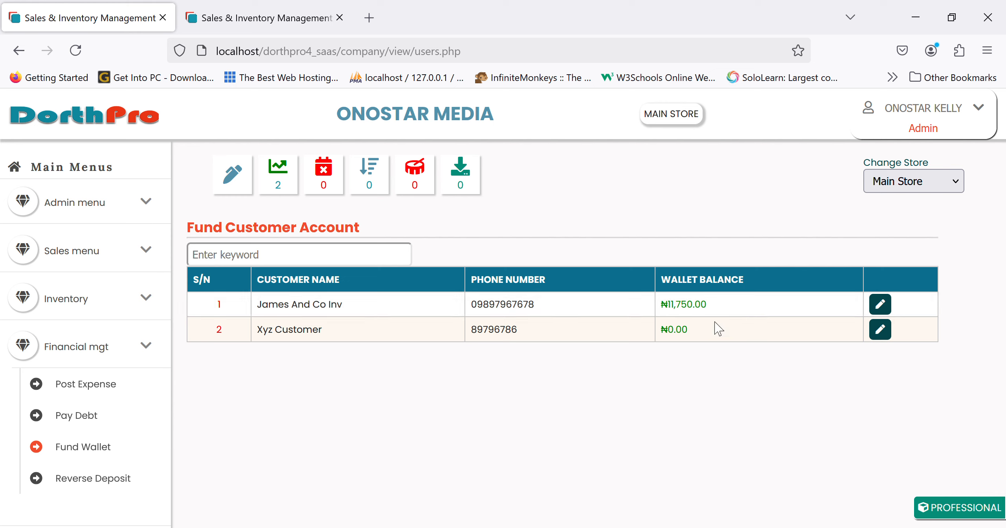
left_click(883, 335)
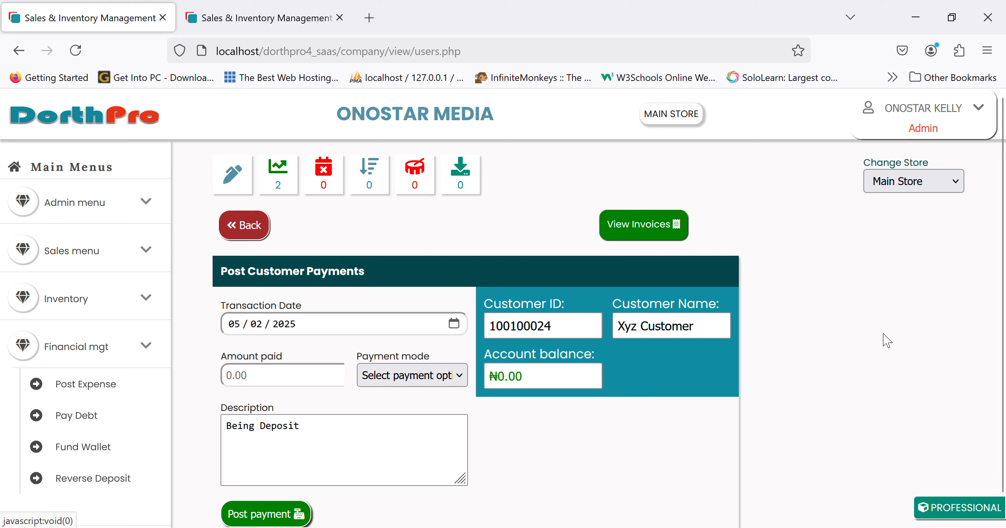
left_click(285, 373)
- Open the debtor's unpaid invoices from the debtors list and examine the items on the invoice
left_click(93, 420)
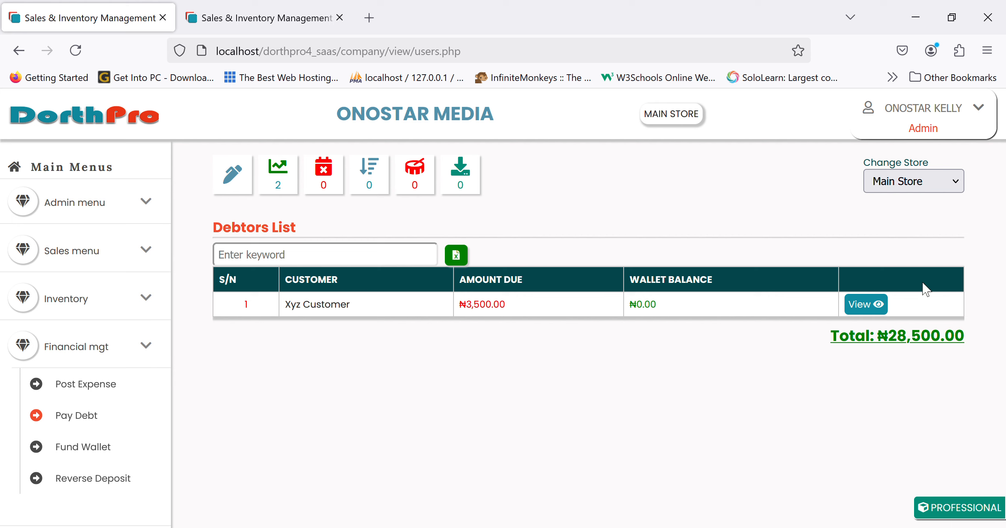
left_click(864, 305)
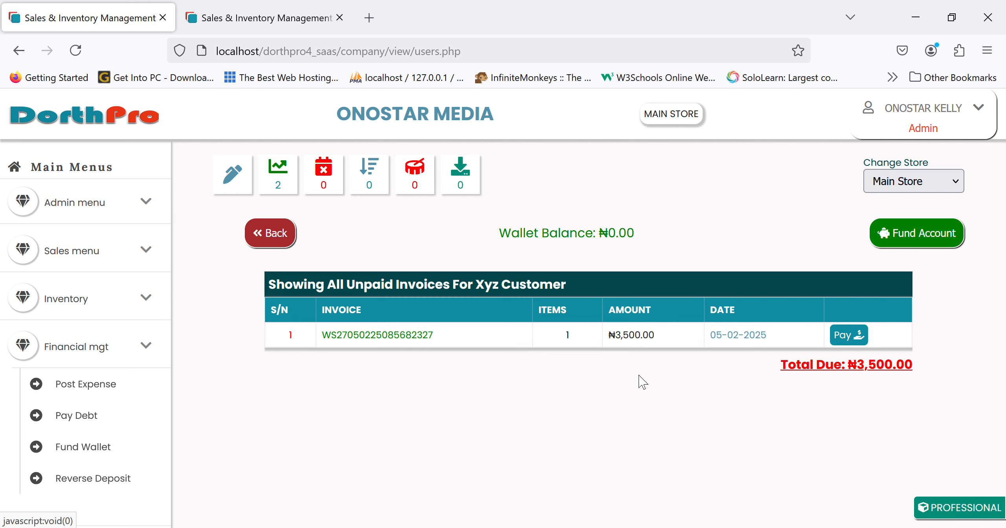
left_click(413, 336)
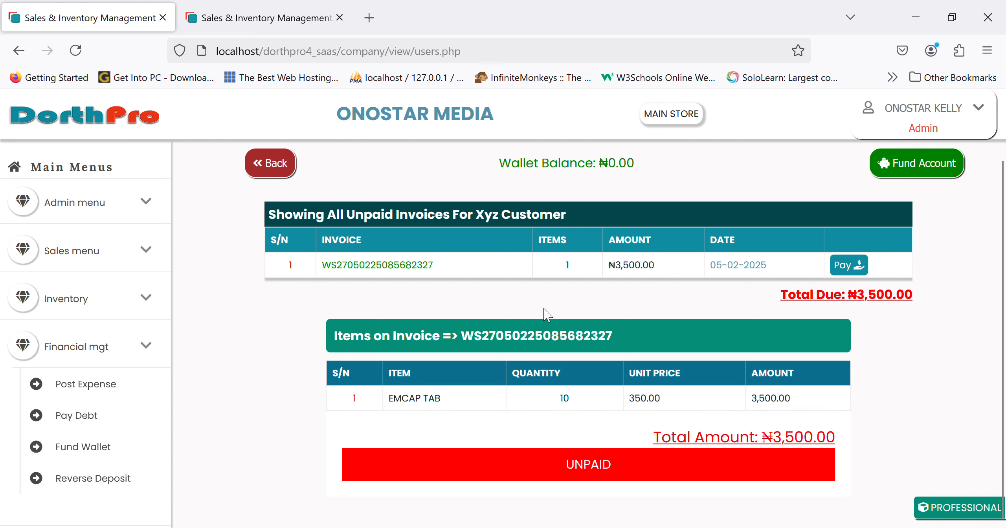
scroll(548, 314, "up", 2)
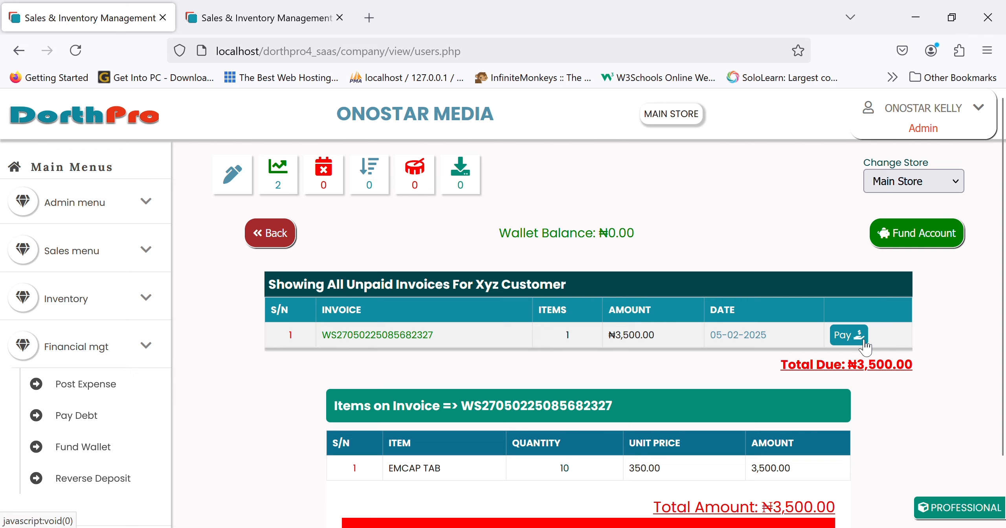
- Try to pay the customer's unpaid invoice from the wallet balance
left_click(865, 346)
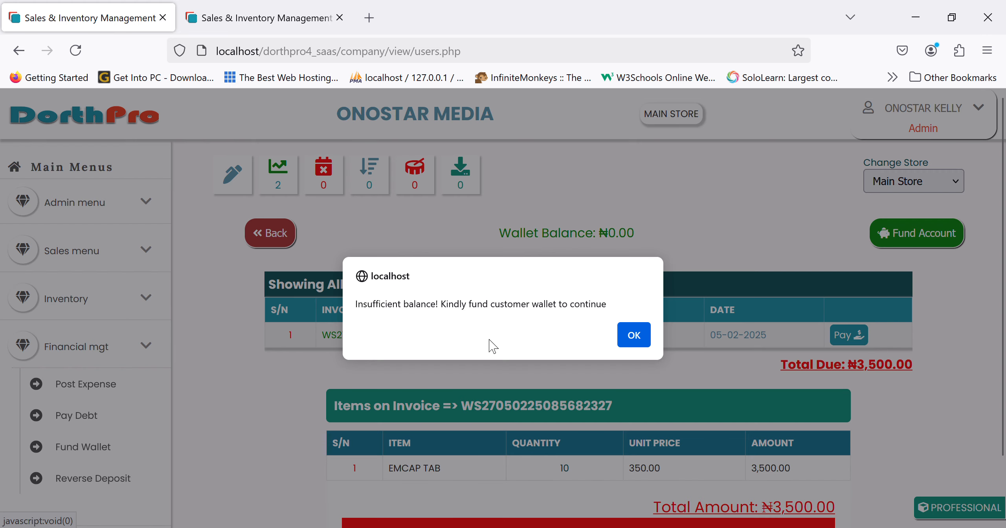
left_click(632, 335)
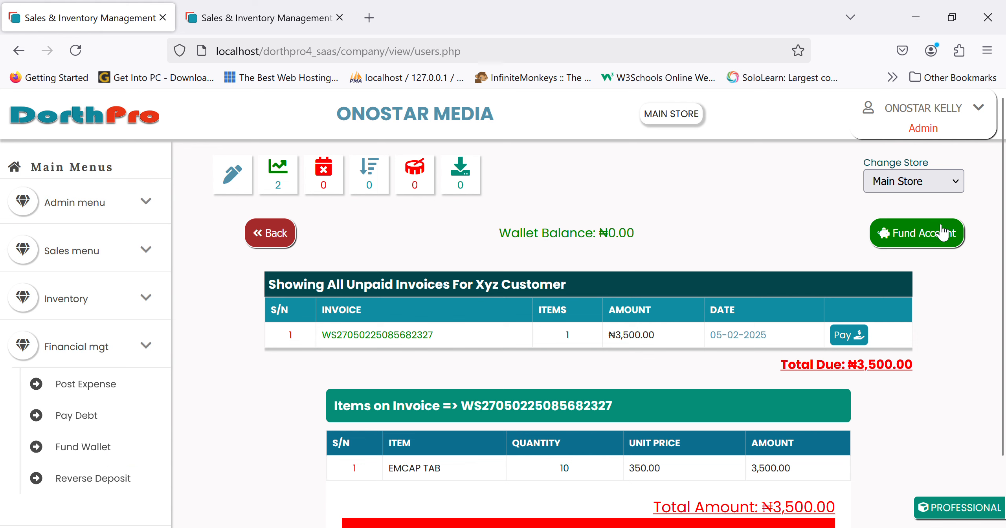
- Start funding the customer's account with an amount paid of 5000 and Cash as the payment mode
left_click(888, 233)
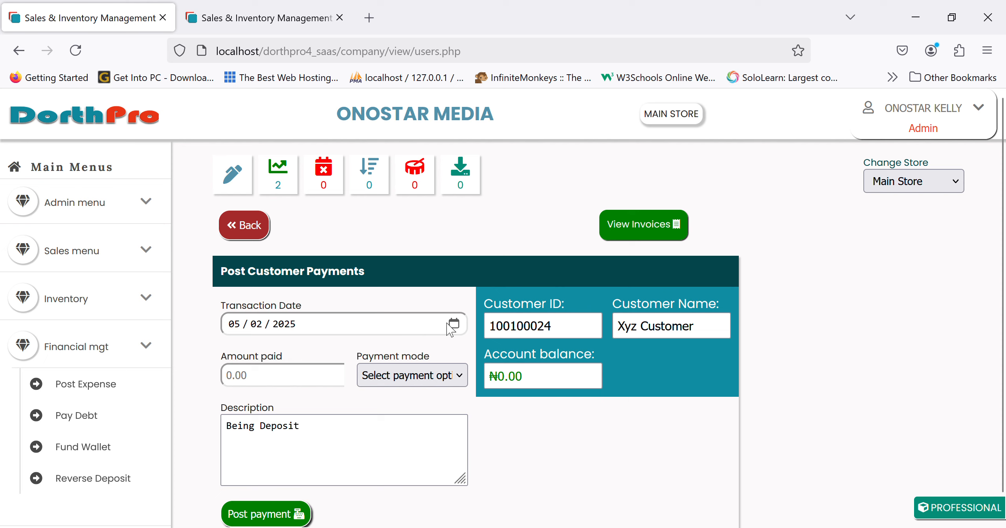
left_click(295, 387)
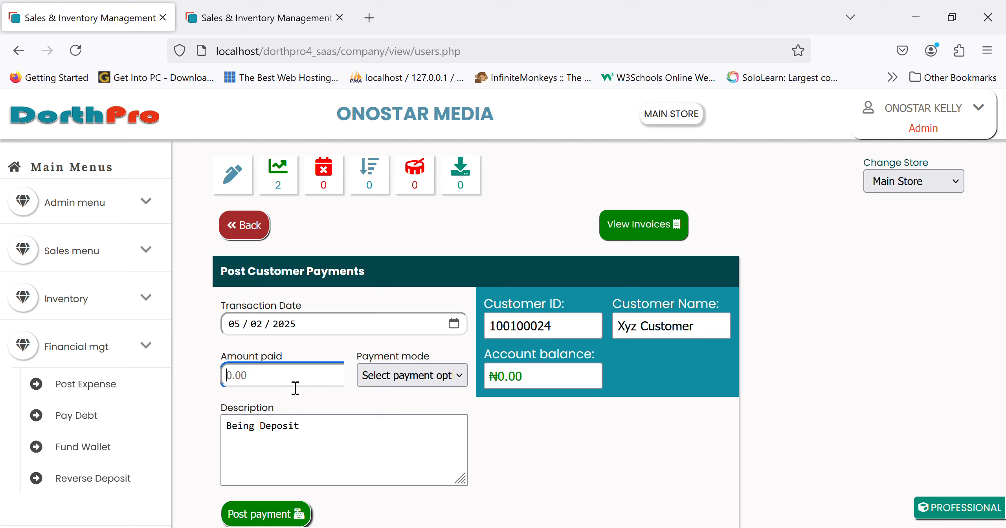
type("5000")
left_click(407, 373)
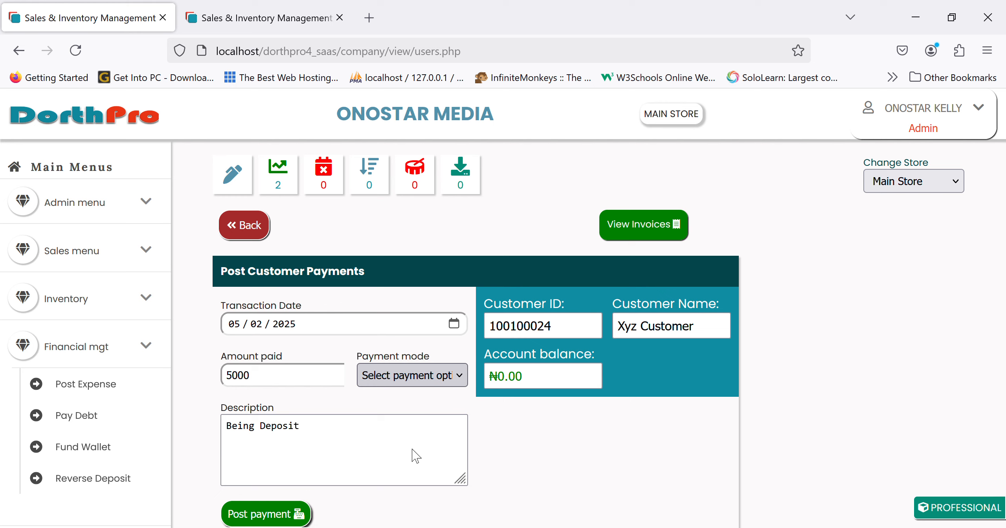
left_click(410, 425)
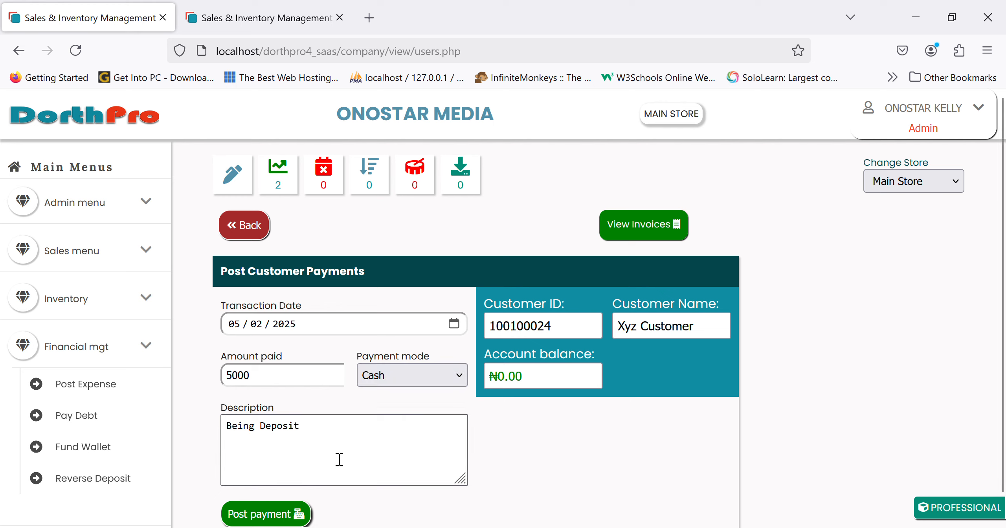
left_click(403, 463)
left_click(279, 411)
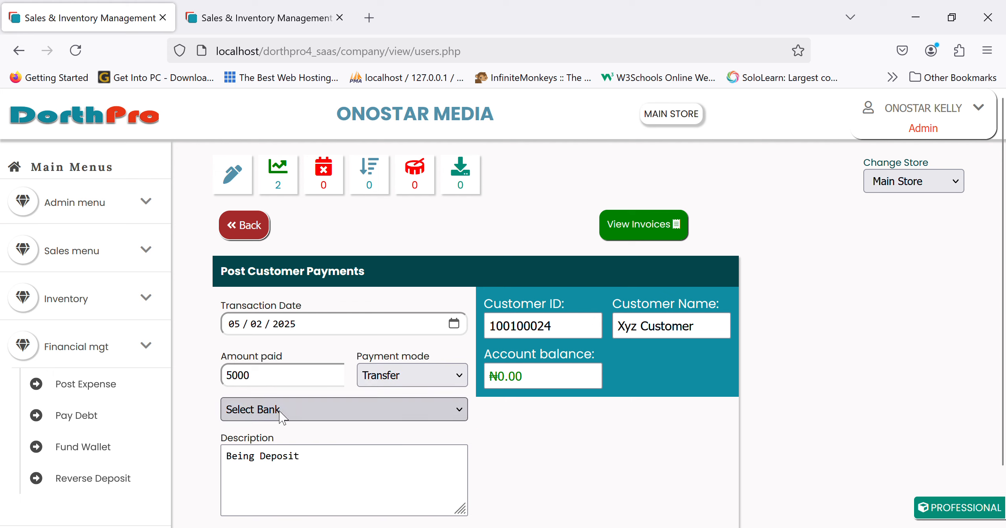
left_click(404, 372)
left_click(393, 425)
- Extend the payment description to "Being Deposit for payments" and post the customer payment
left_click(344, 464)
left_click(448, 467)
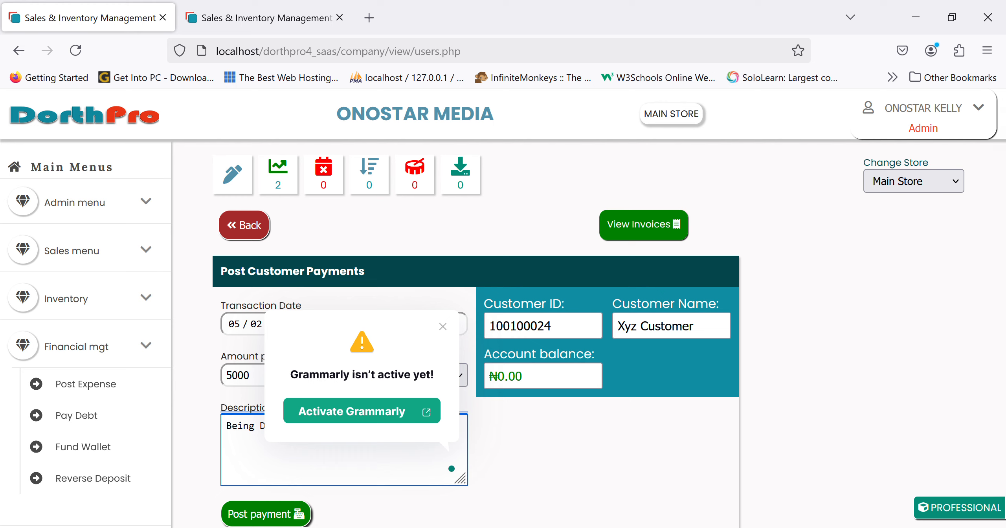
left_click(443, 327)
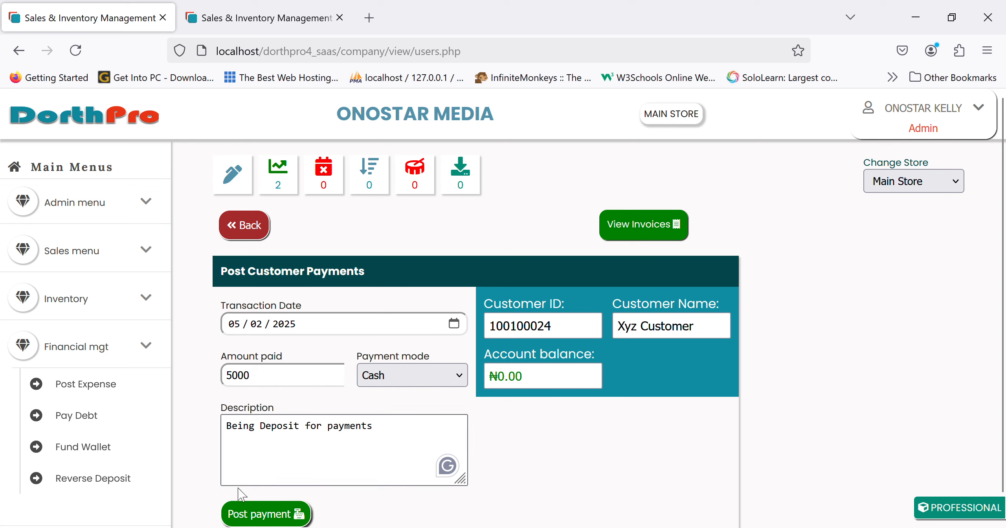
left_click(260, 511)
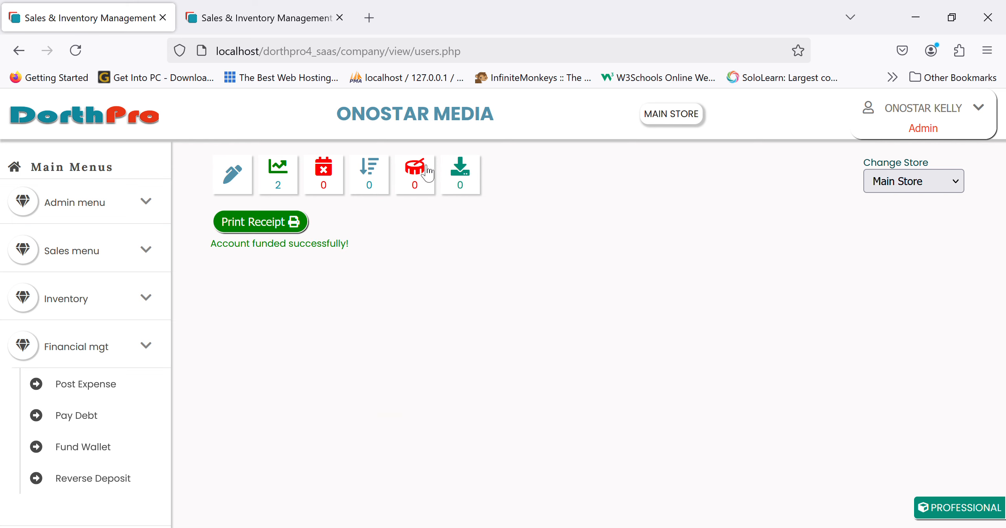
- Preview the printable deposit receipt and cancel the print
left_click(248, 223)
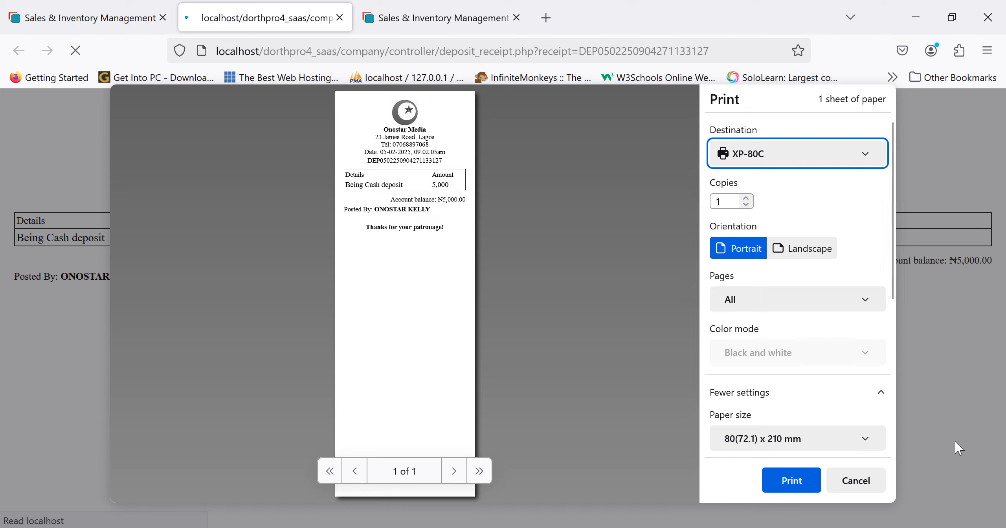
left_click(856, 485)
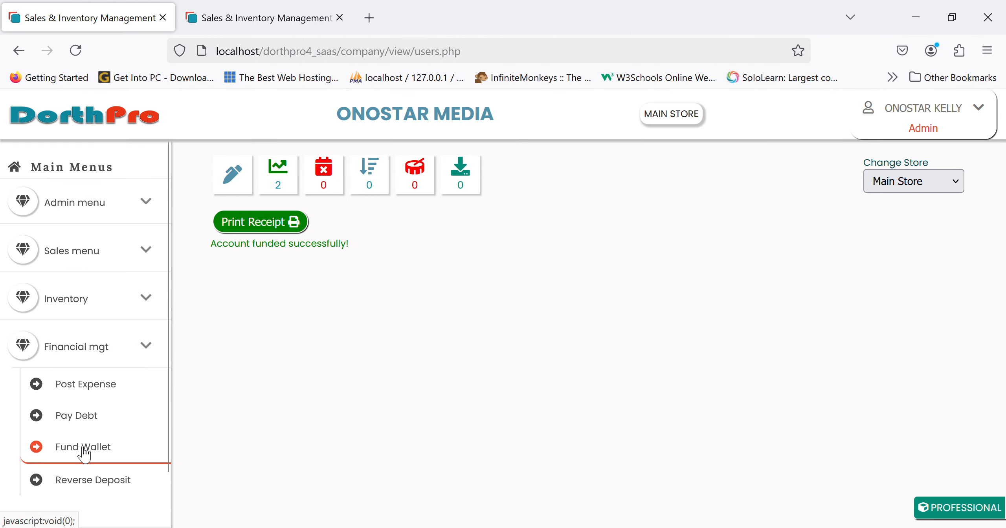
- Check the debtor's unpaid invoices and wallet balance from the debtors list, and return to the list
left_click(82, 425)
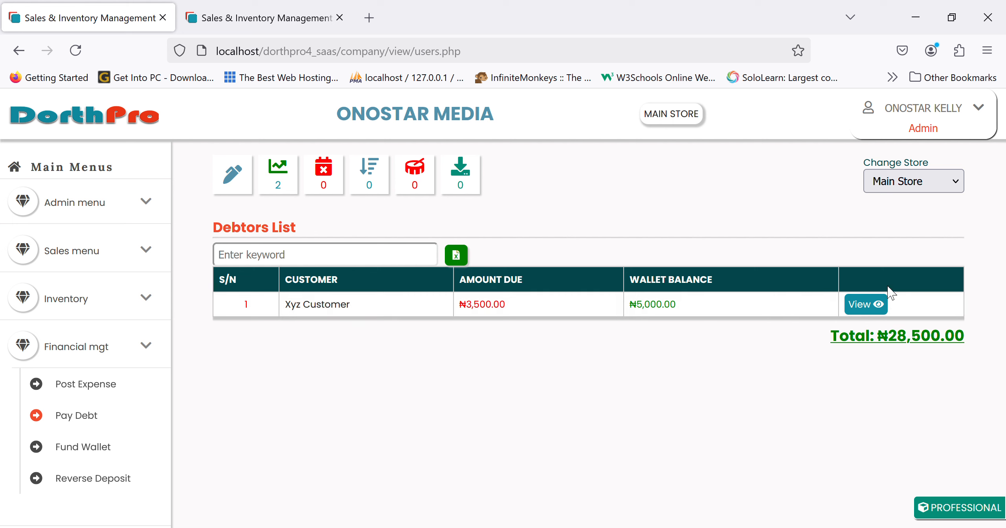
left_click(865, 305)
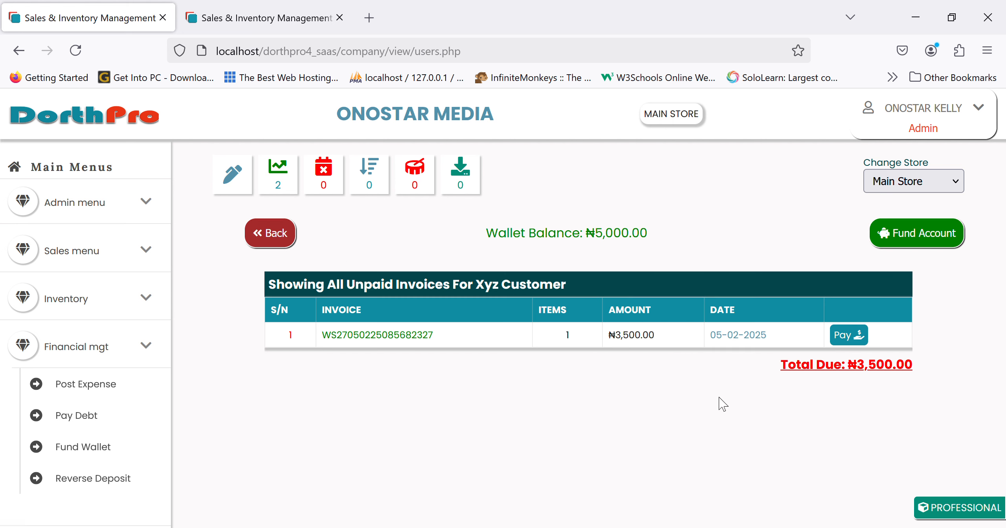
left_click(291, 243)
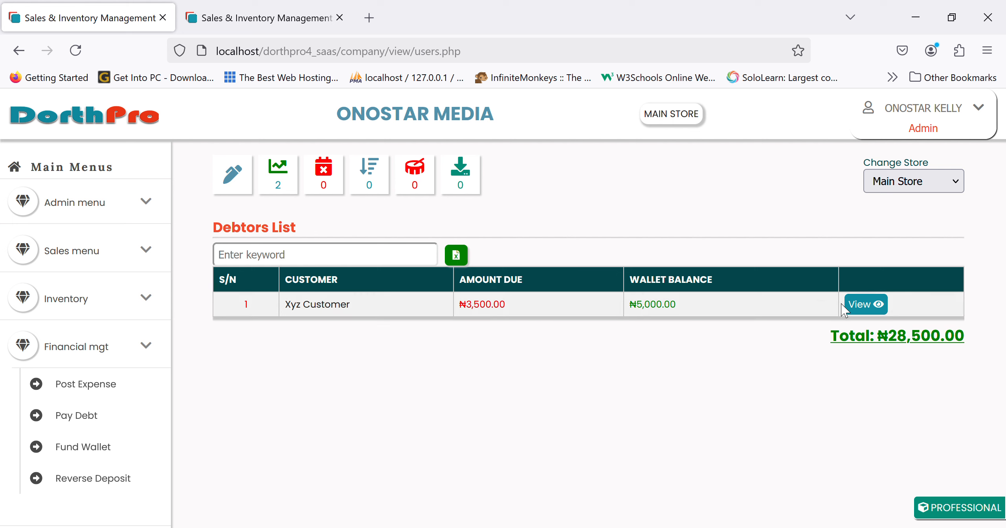
- Pay Xyz Customer's outstanding invoice from the wallet balance, confirm the transaction, and return to the debtors list
left_click(877, 306)
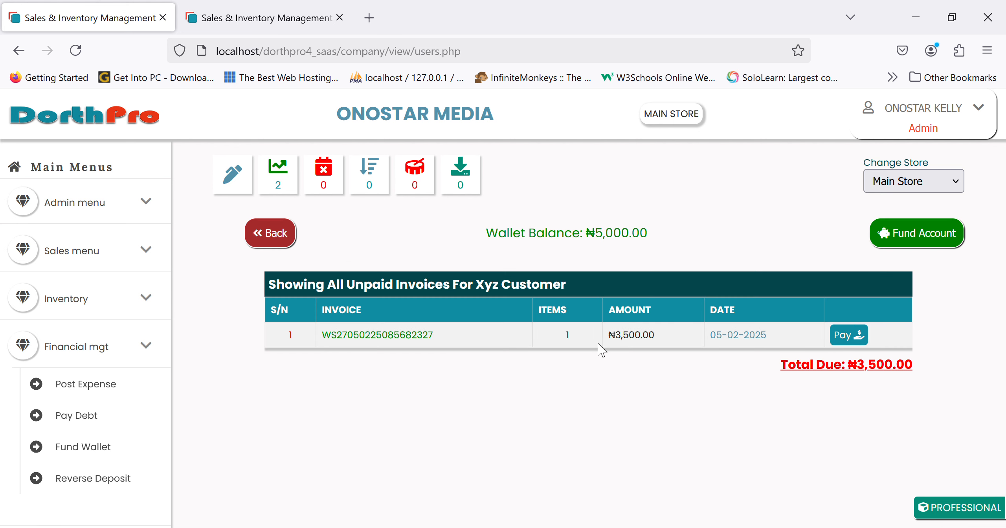
left_click(847, 334)
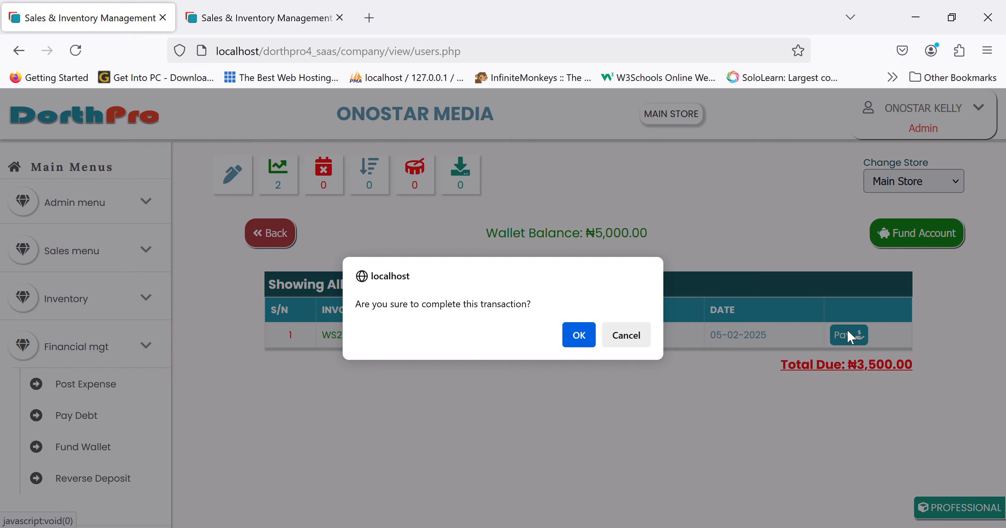
left_click(579, 339)
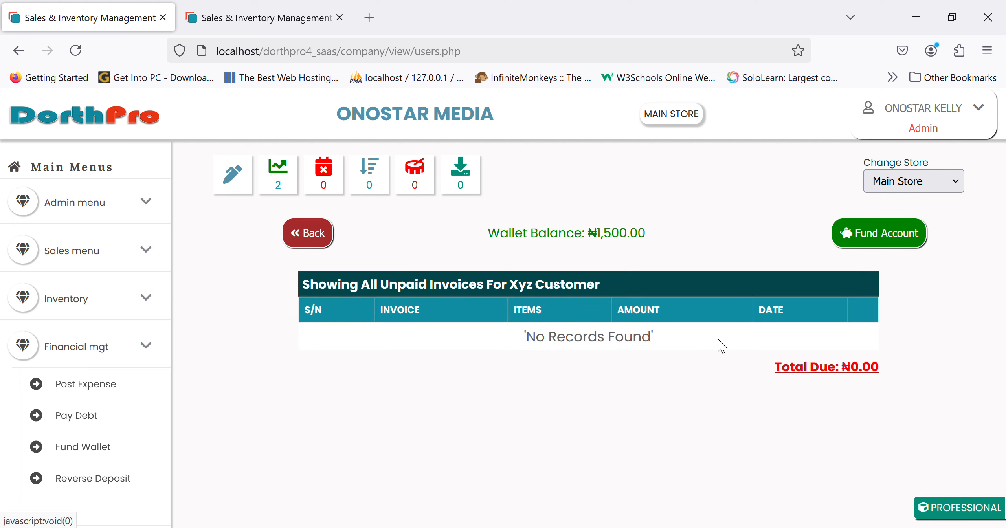
left_click(311, 242)
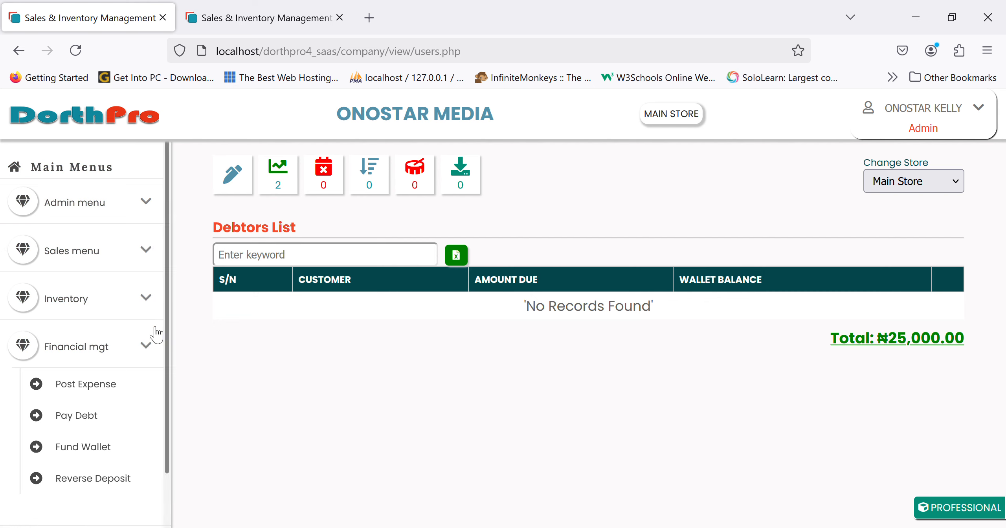
- Check Xyz Customer's wallet balance in the customer funding list and payment form, and return to the list without posting
left_click(102, 448)
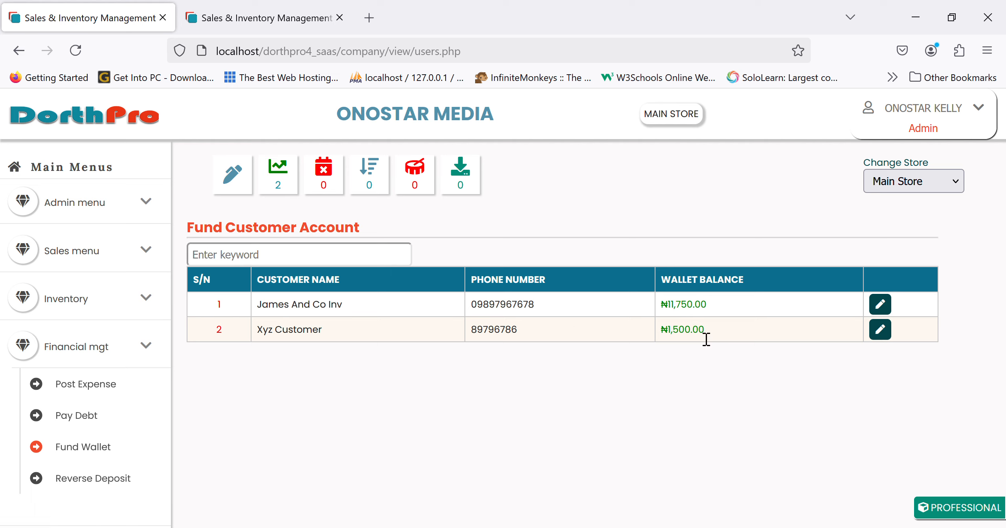
left_click(880, 329)
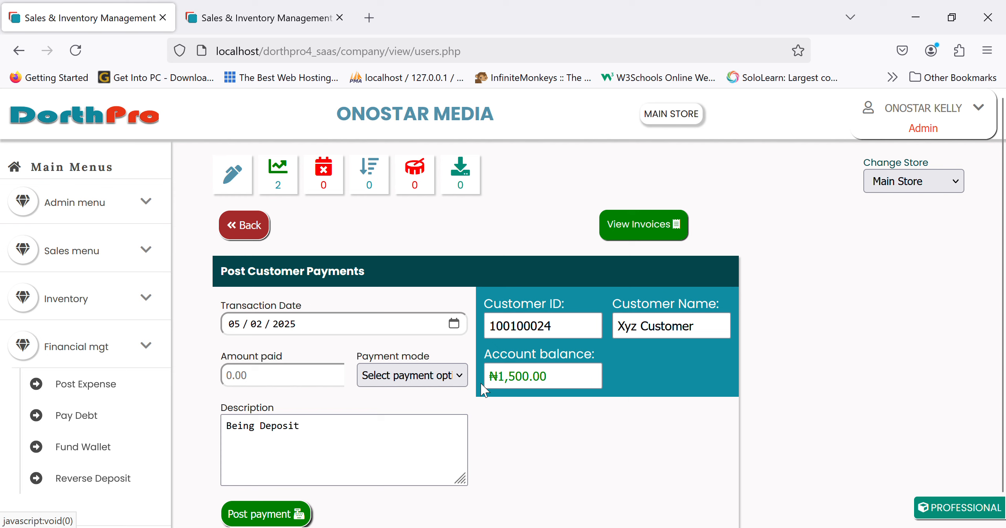
left_click(252, 225)
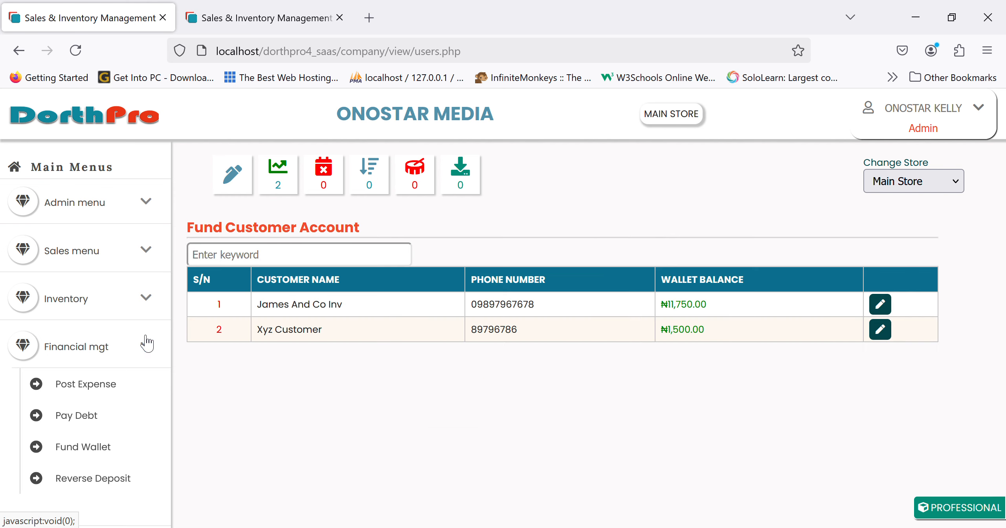
- View today's customer deposits available for reversal, and collapse the financial management functions
left_click(118, 479)
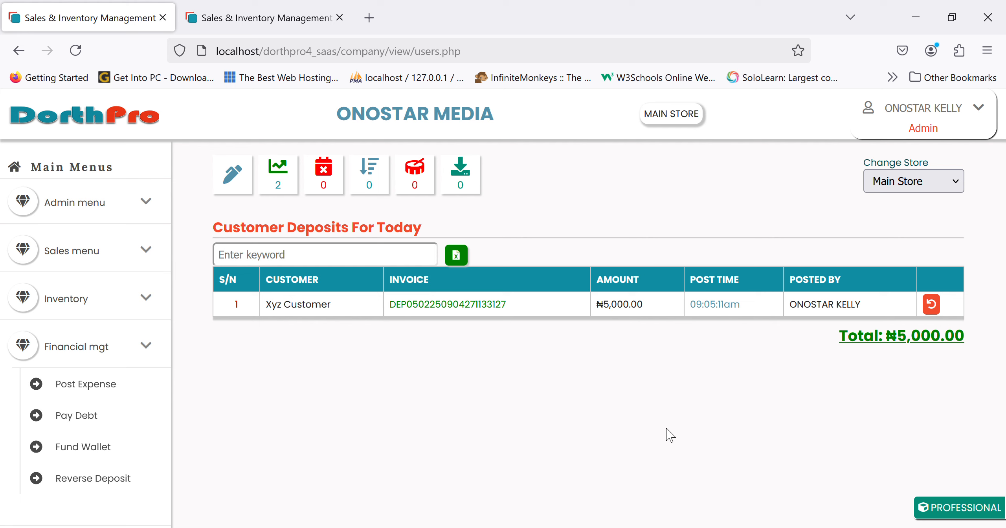
left_click(82, 346)
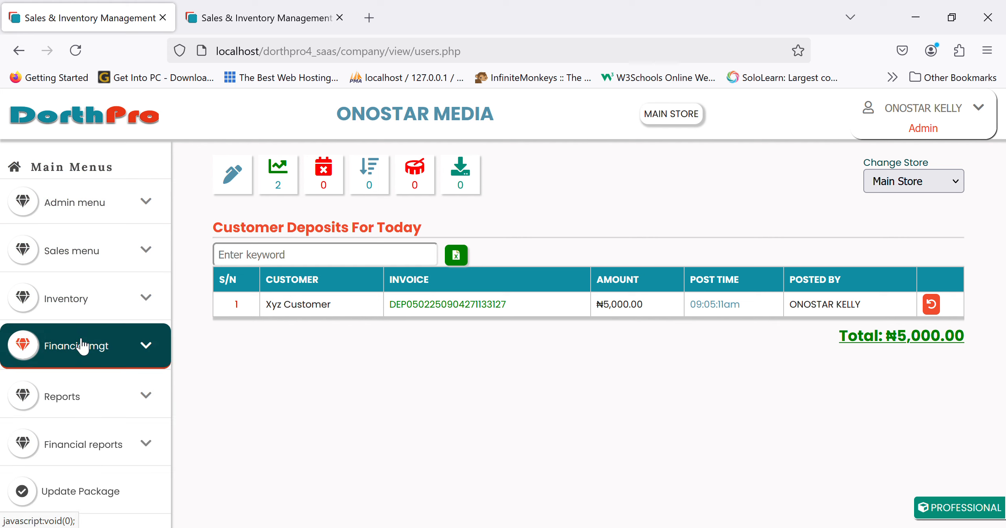